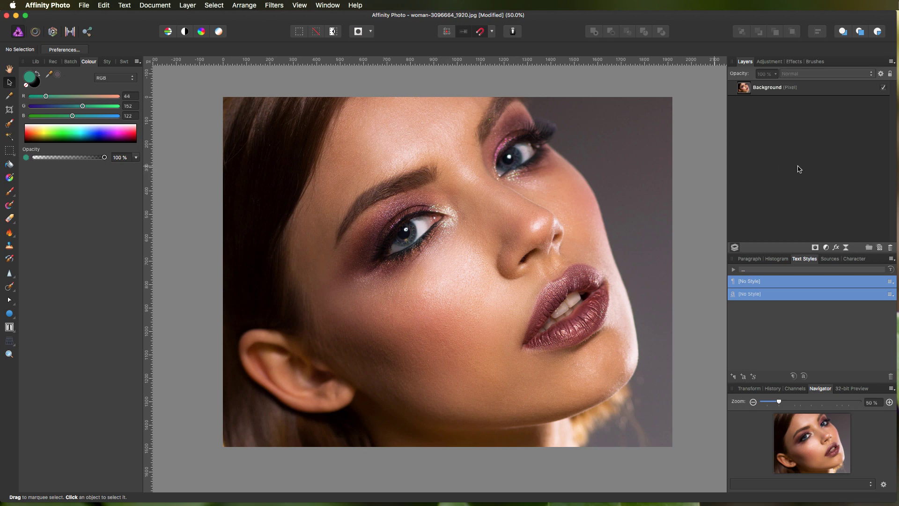
# - Add a new empty pixel layer and set its blend mode to Darken, after briefly trying Average
pyautogui.click(880, 248)
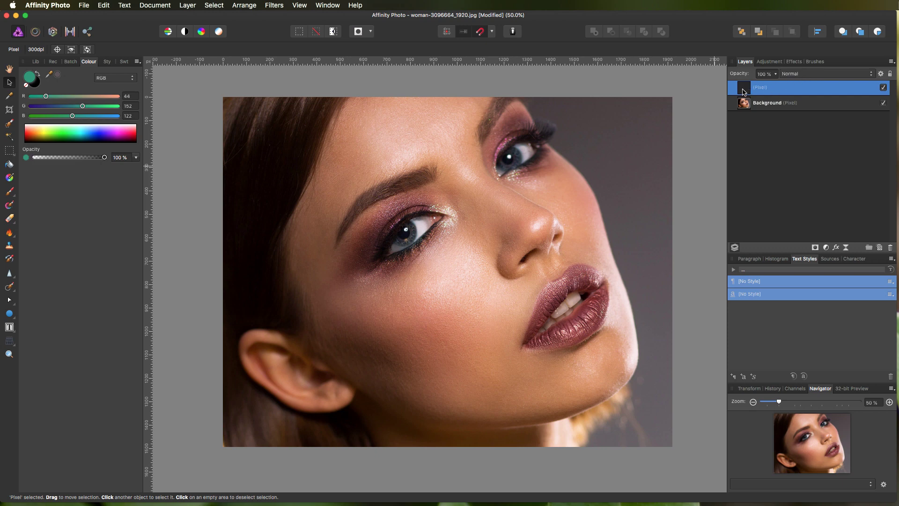
pyautogui.click(802, 76)
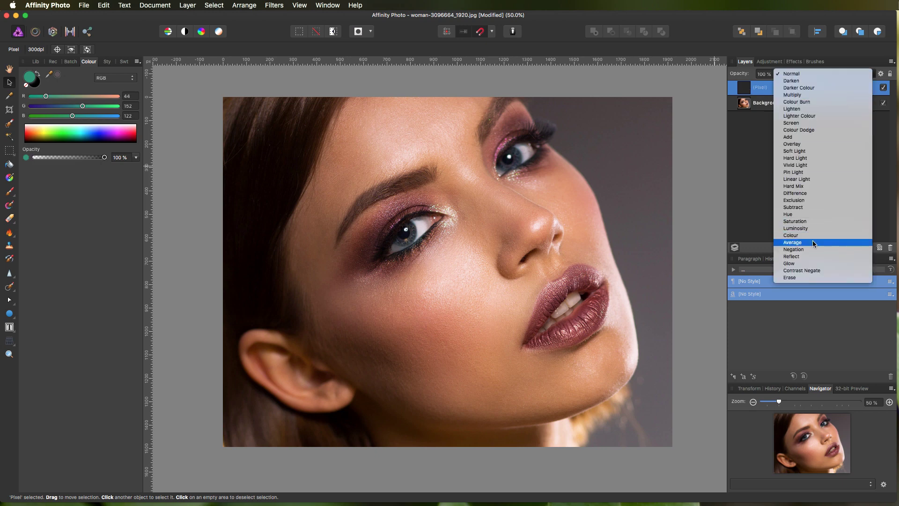
pyautogui.click(813, 241)
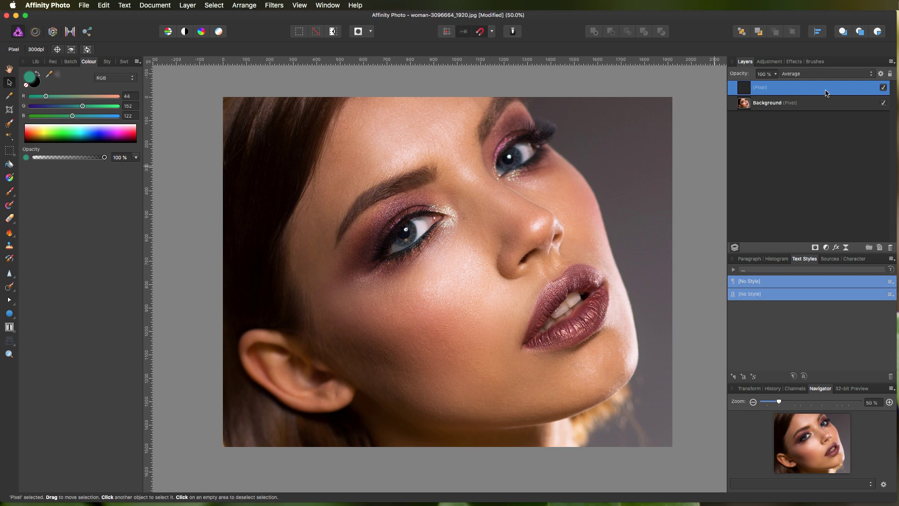
pyautogui.click(803, 73)
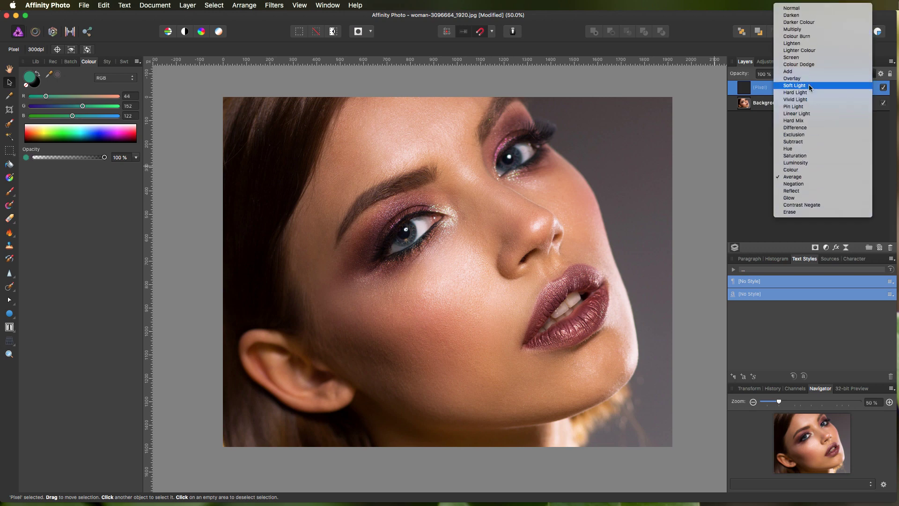
pyautogui.click(799, 16)
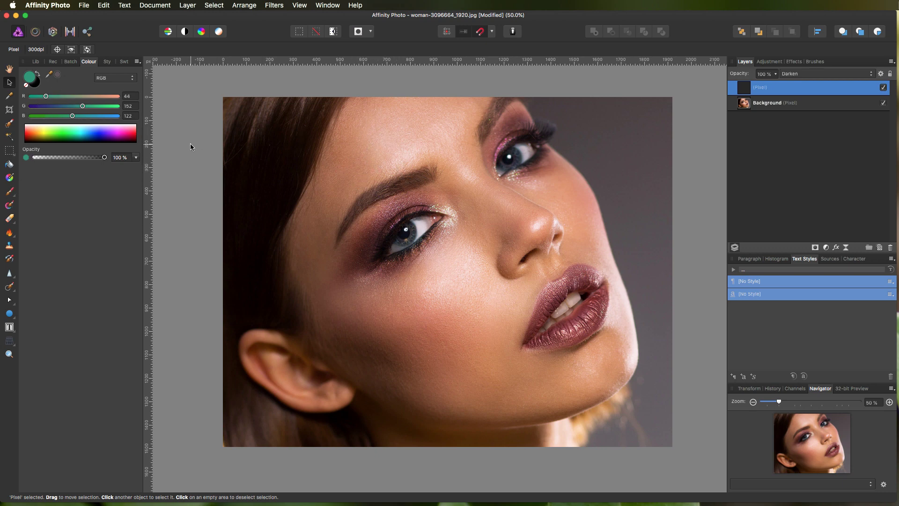
# - Sample the forehead skin tone (R 208, G 148, B 117) as the active colour with the Colour Picker
pyautogui.click(9, 97)
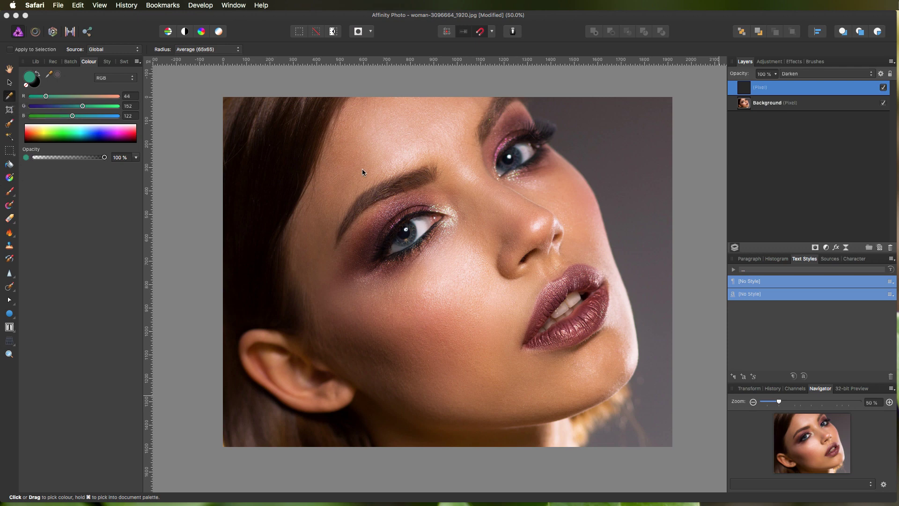
pyautogui.click(367, 158)
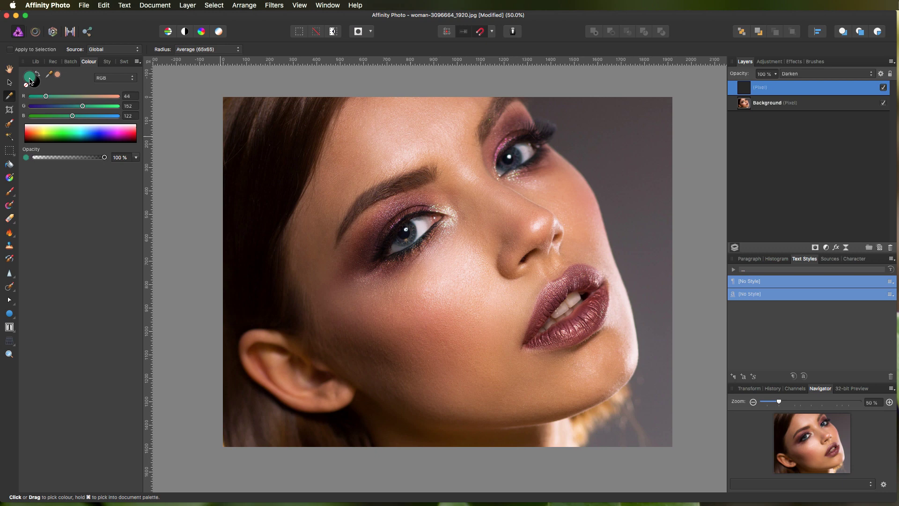
pyautogui.click(59, 78)
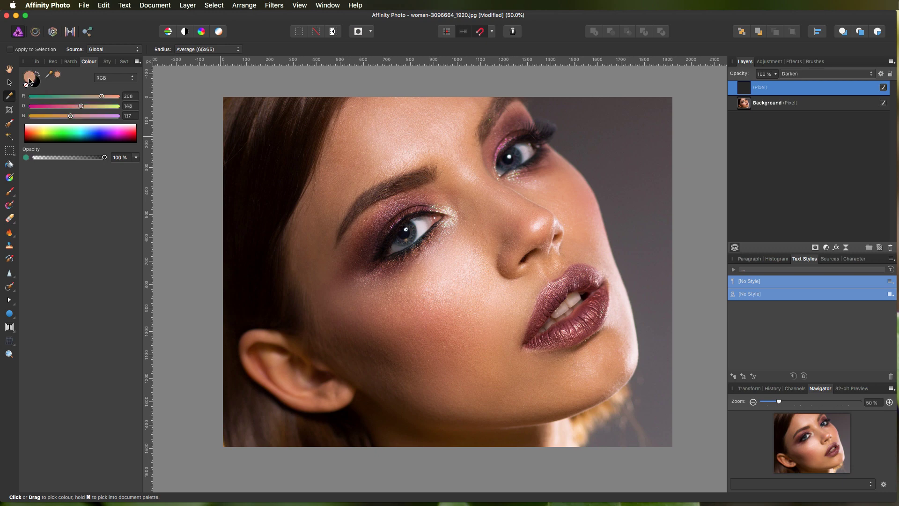
# - Choose the Paint Brush and resize it to about 277 px with the bracket keys
pyautogui.click(10, 191)
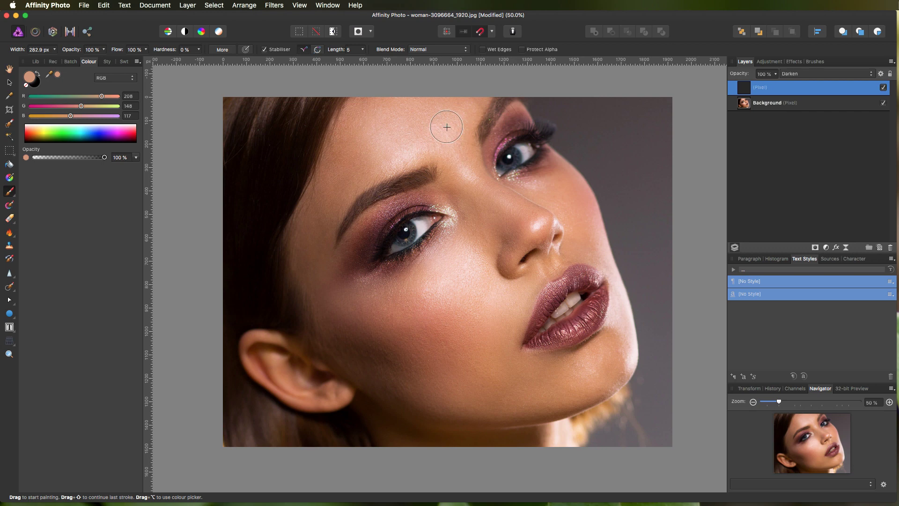
pyautogui.press('[')
pyautogui.press('[')
pyautogui.press(']')
pyautogui.press(']')
pyautogui.press('[')
pyautogui.press('[')
# - Paint skin tone across the forehead, between the brows, down the nose bridge and over the cheek
pyautogui.moveTo(461, 112)
pyautogui.mouseDown()
pyautogui.moveTo(419, 150)
pyautogui.moveTo(374, 164)
pyautogui.moveTo(445, 111)
pyautogui.moveTo(369, 146)
pyautogui.moveTo(404, 111)
pyautogui.mouseUp()
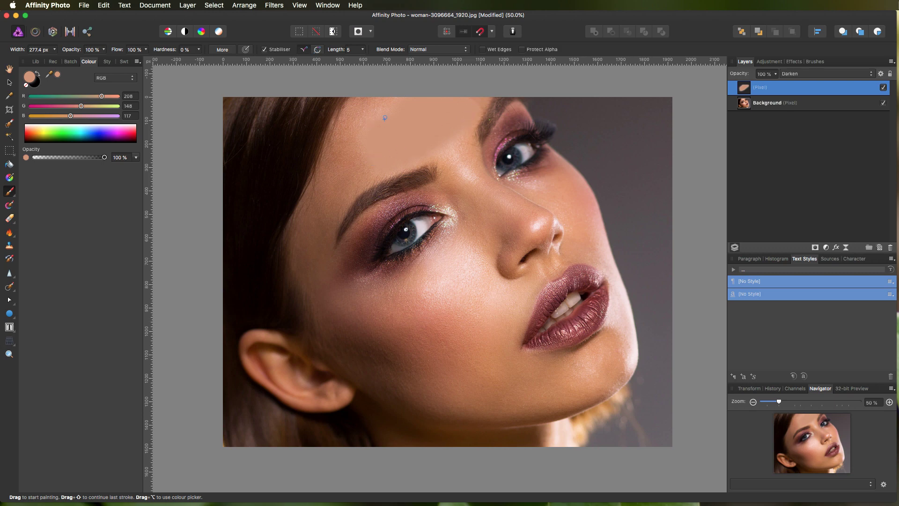
pyautogui.moveTo(385, 118)
pyautogui.mouseDown()
pyautogui.moveTo(453, 146)
pyautogui.moveTo(423, 139)
pyautogui.moveTo(472, 181)
pyautogui.mouseUp()
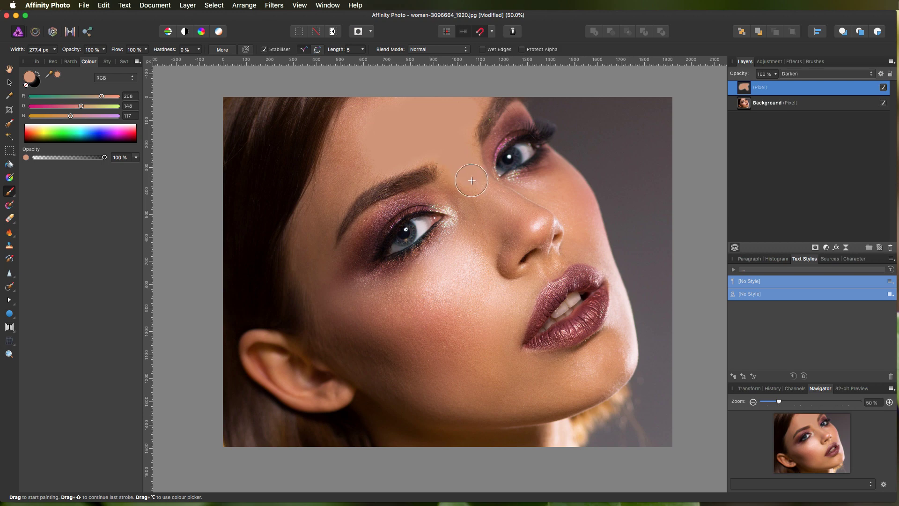
pyautogui.moveTo(474, 178)
pyautogui.mouseDown()
pyautogui.moveTo(550, 226)
pyautogui.moveTo(553, 238)
pyautogui.moveTo(543, 253)
pyautogui.moveTo(547, 246)
pyautogui.moveTo(514, 253)
pyautogui.moveTo(453, 230)
pyautogui.moveTo(457, 253)
pyautogui.moveTo(436, 281)
pyautogui.mouseUp()
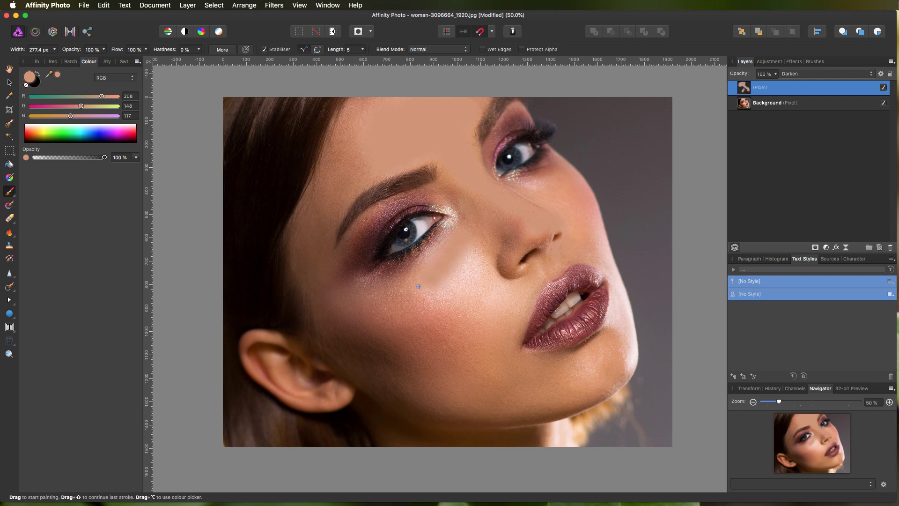
pyautogui.moveTo(463, 240)
pyautogui.mouseDown()
pyautogui.moveTo(419, 290)
pyautogui.moveTo(459, 284)
pyautogui.moveTo(491, 250)
pyautogui.moveTo(477, 254)
pyautogui.moveTo(433, 318)
pyautogui.moveTo(510, 274)
pyautogui.mouseUp()
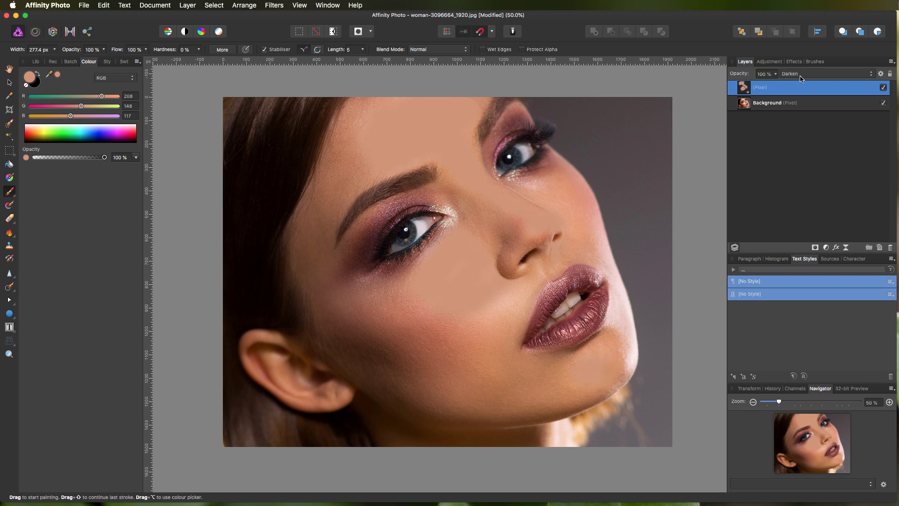
# - Try the skin layer at about 36% opacity and toggle its visibility to compare before and after
pyautogui.click(776, 75)
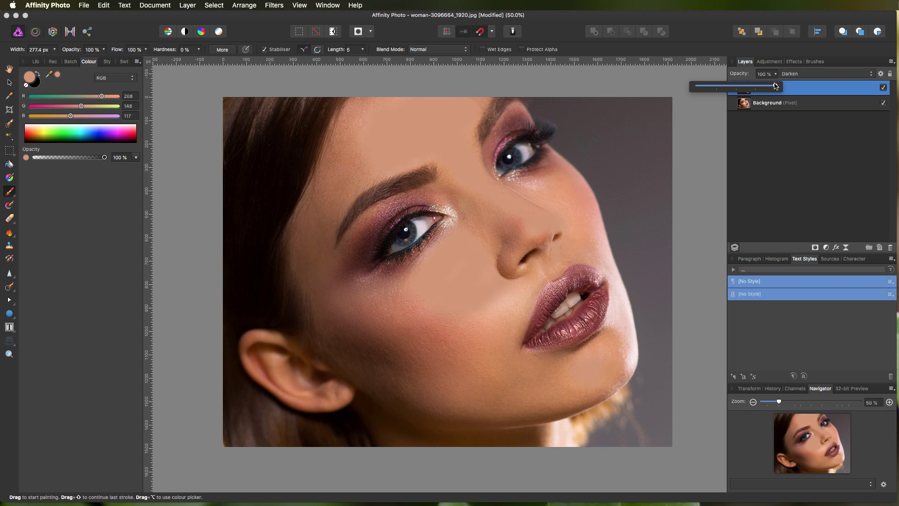
pyautogui.moveTo(776, 86); pyautogui.dragTo(726, 90)
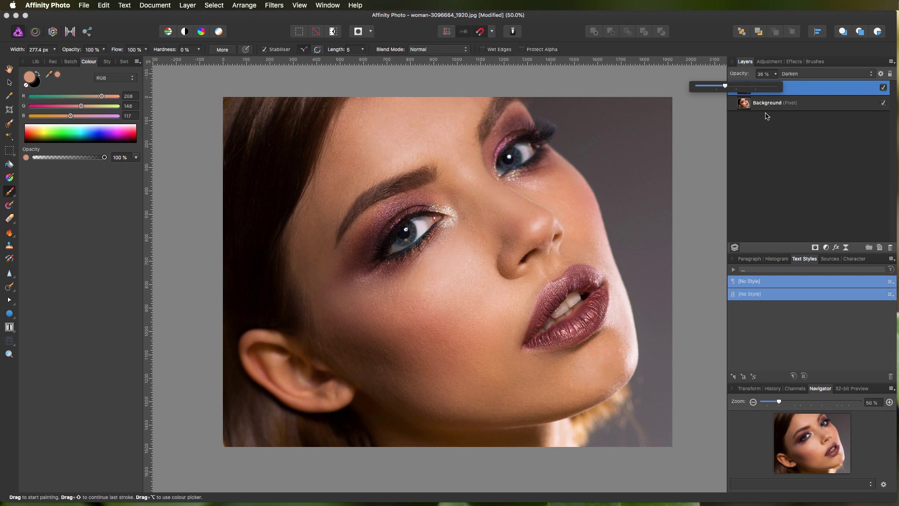
pyautogui.click(785, 122)
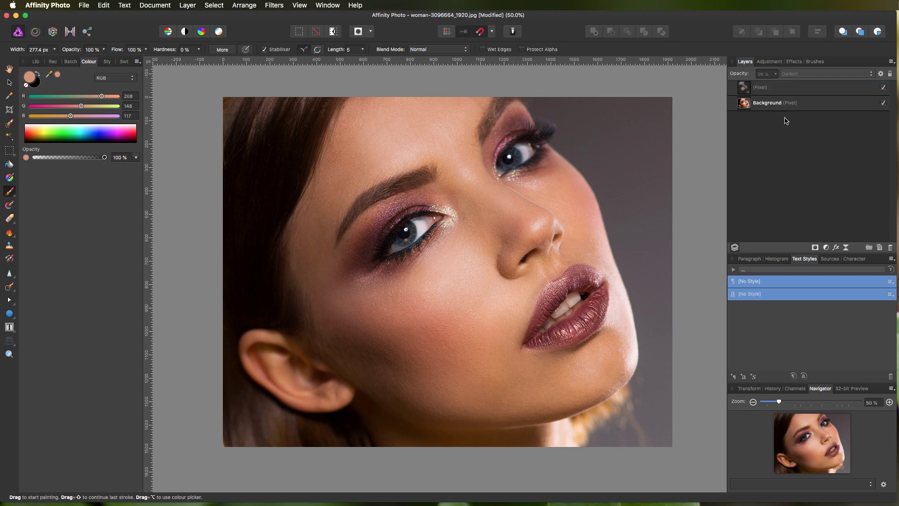
pyautogui.click(884, 88)
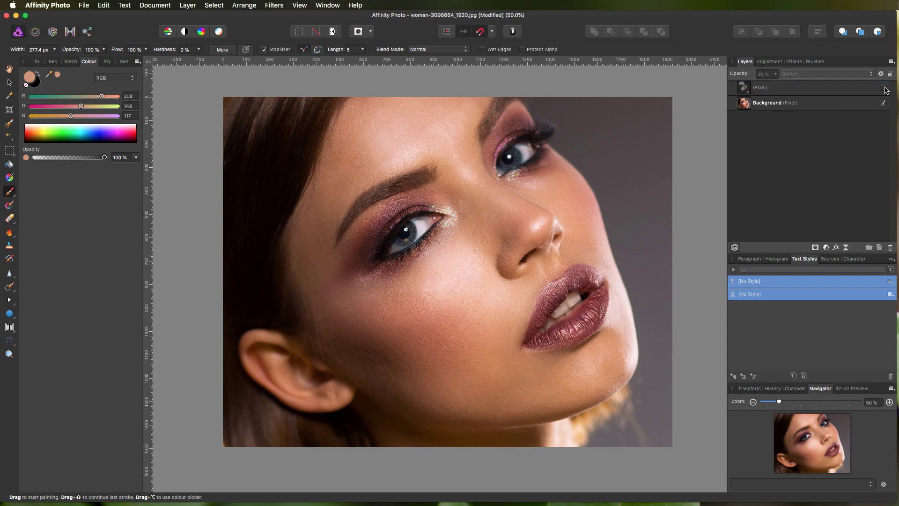
pyautogui.click(884, 88)
pyautogui.click(884, 102)
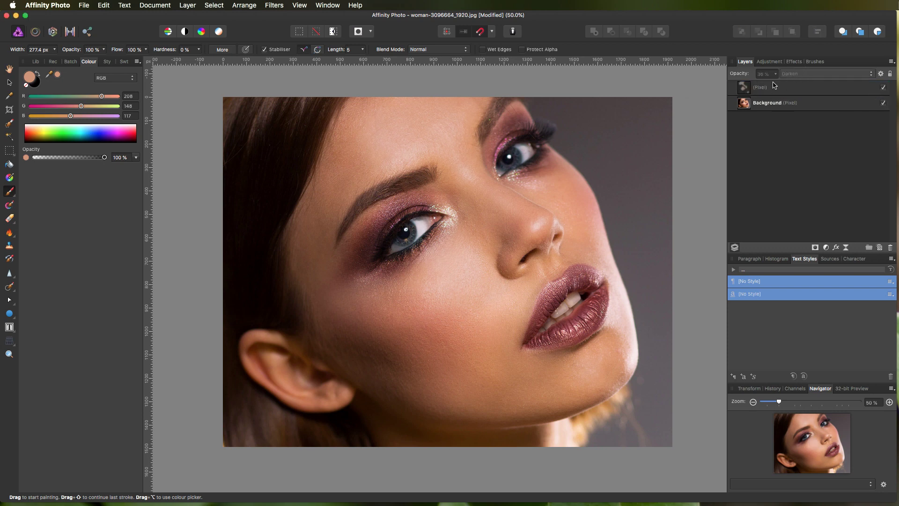
pyautogui.click(764, 94)
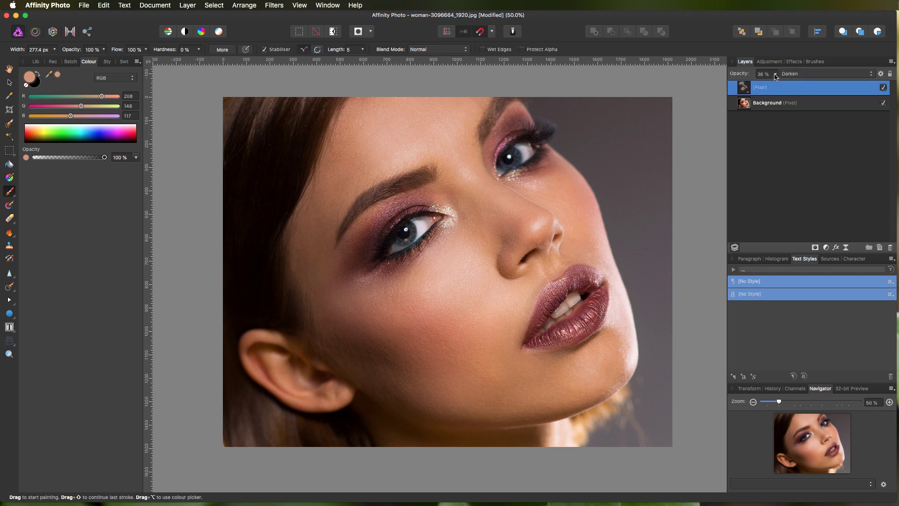
# - Set the skin layer to Average blending at about 70% opacity
pyautogui.click(775, 74)
pyautogui.moveTo(774, 88); pyautogui.dragTo(827, 88)
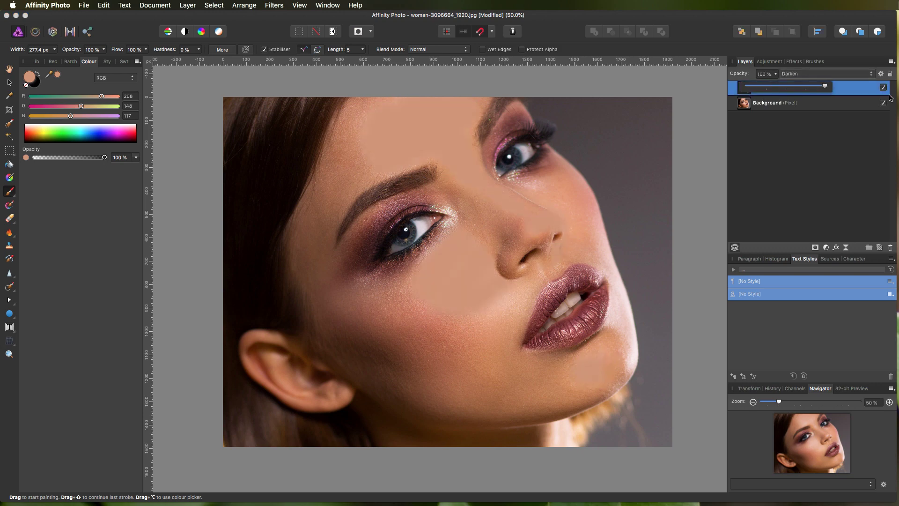
pyautogui.click(822, 75)
pyautogui.click(811, 234)
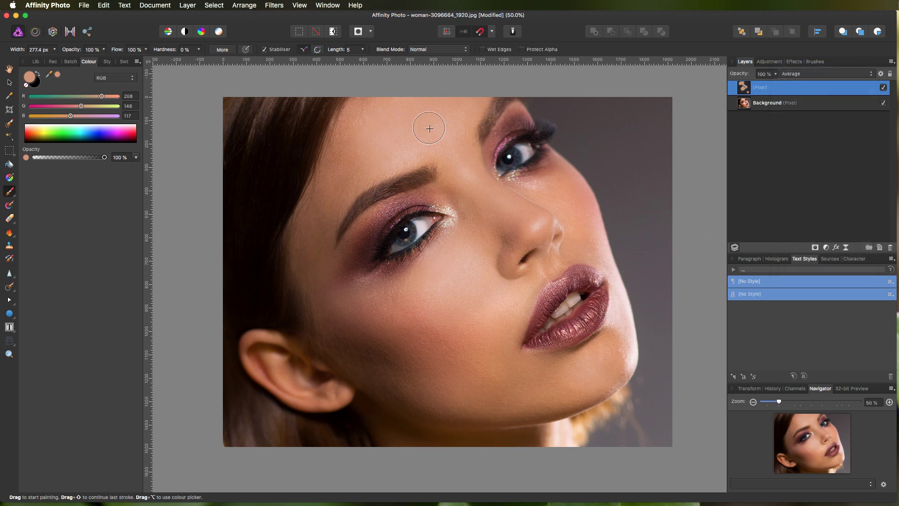
pyautogui.click(775, 74)
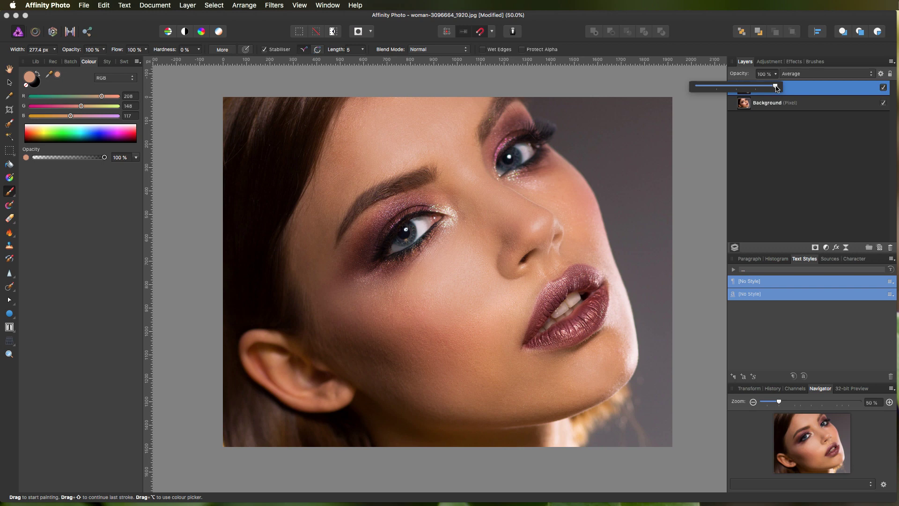
pyautogui.moveTo(776, 89); pyautogui.dragTo(754, 91)
pyautogui.click(855, 178)
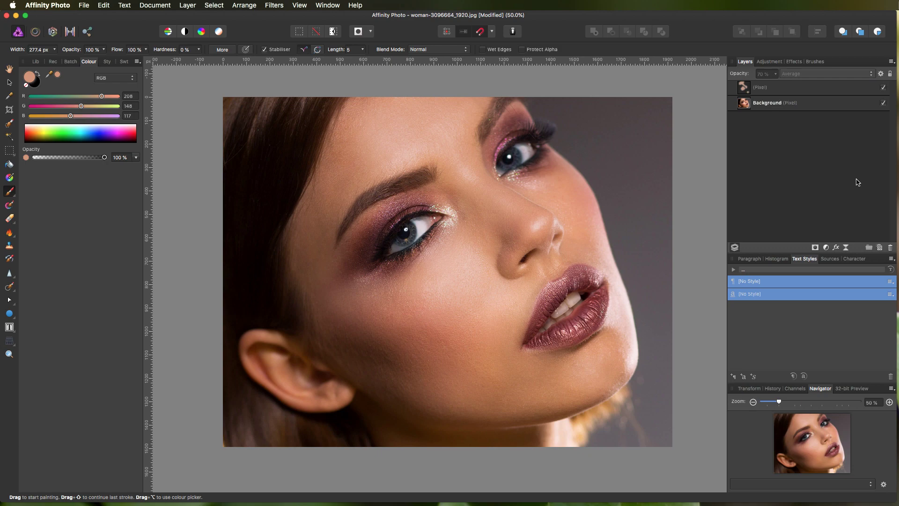